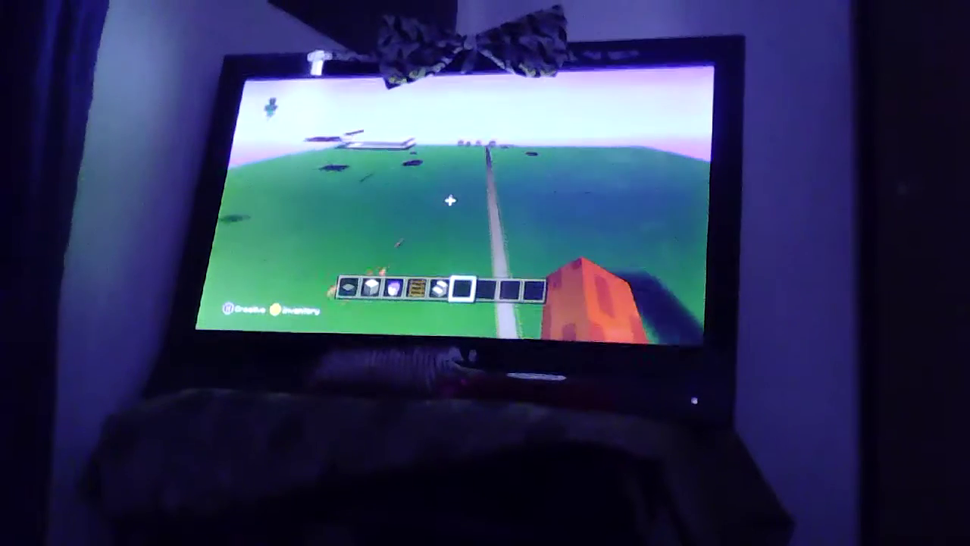
Step: Bring up the pause menu with Resume Game, Help & Options and Save Game over the grassland world
{"action": "key", "text": "Escape"}
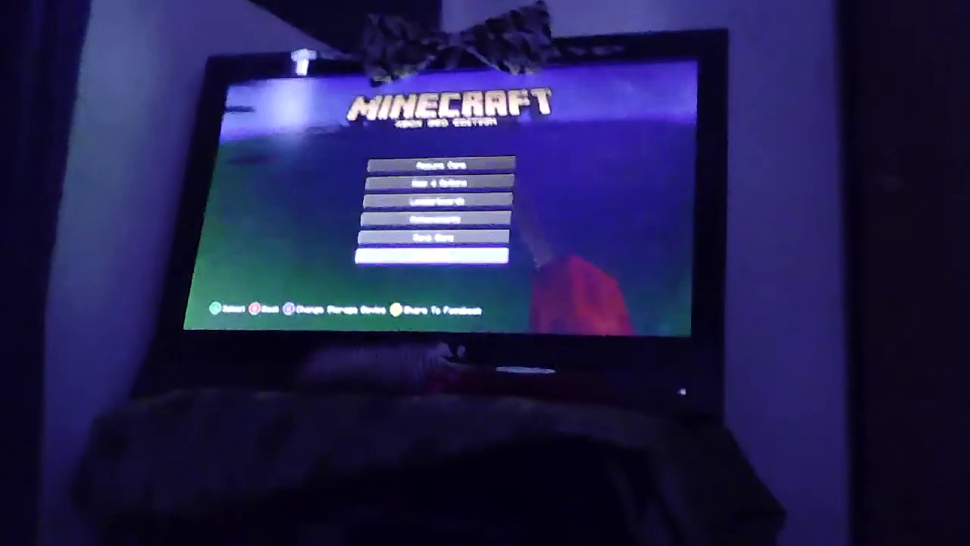